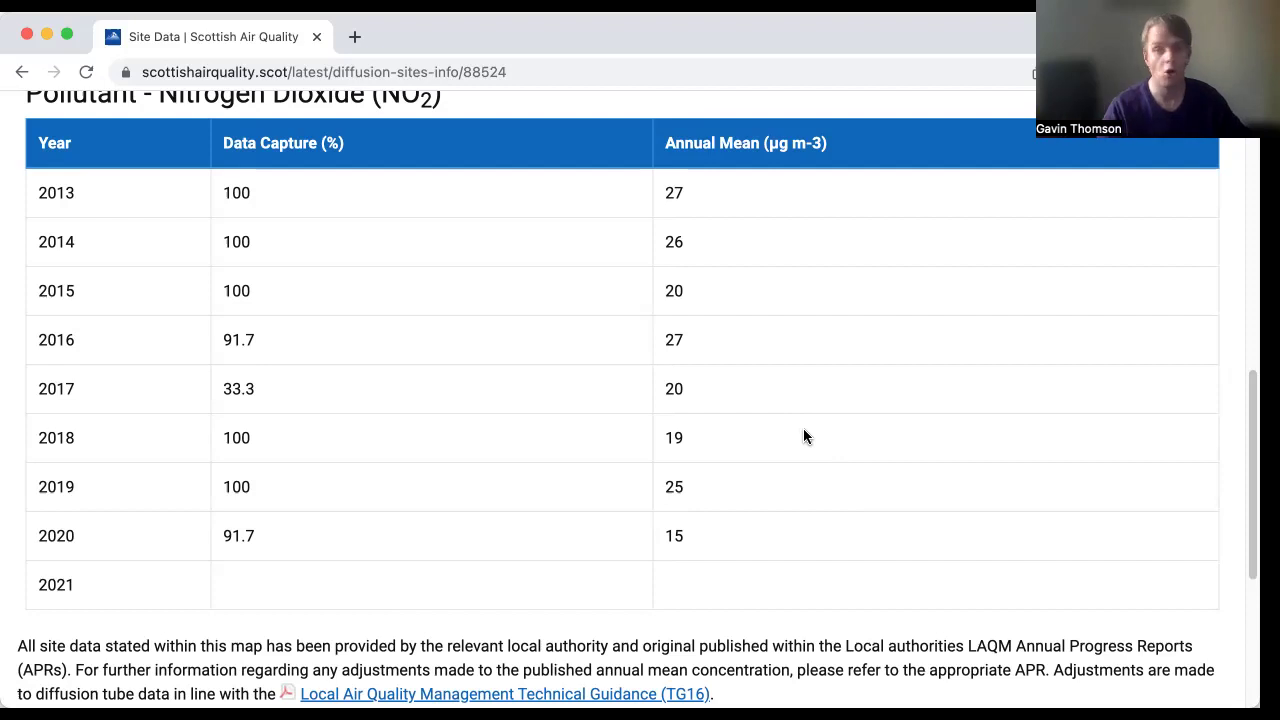
Open the Measurement and Annual Statistics page from the Data & Maps section of the site.
middle_click(791, 434)
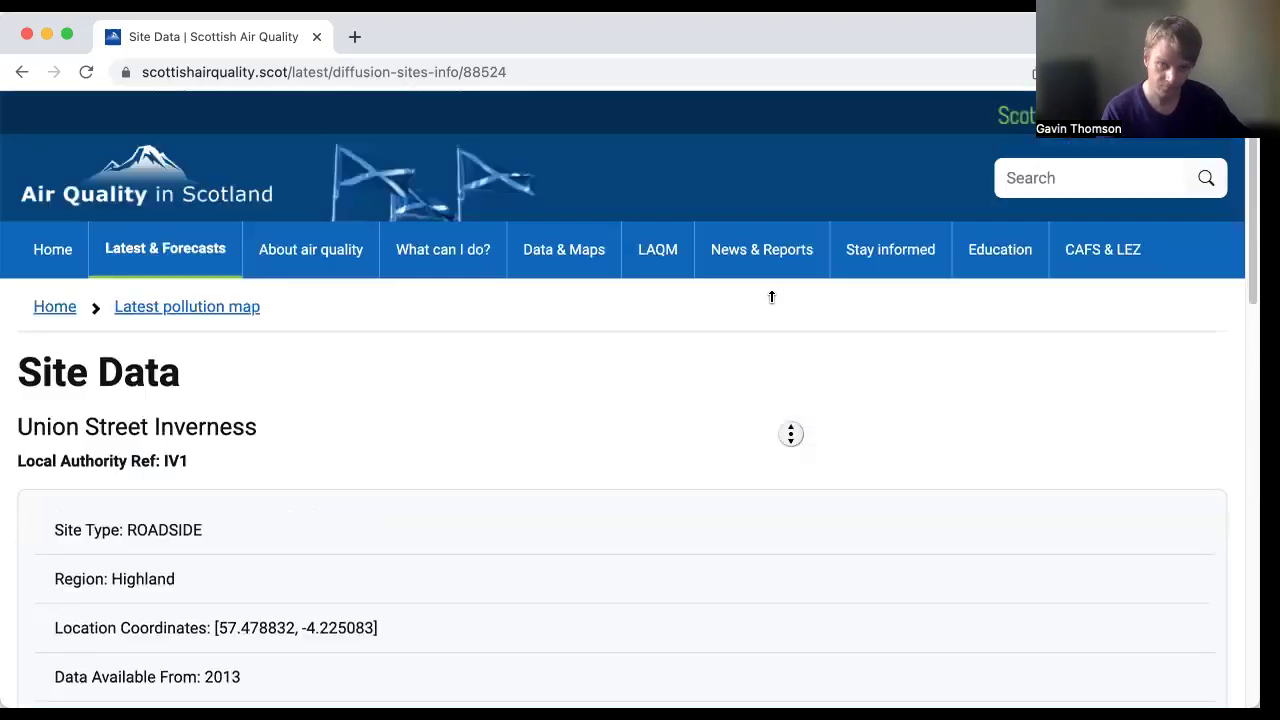
middle_click(715, 330)
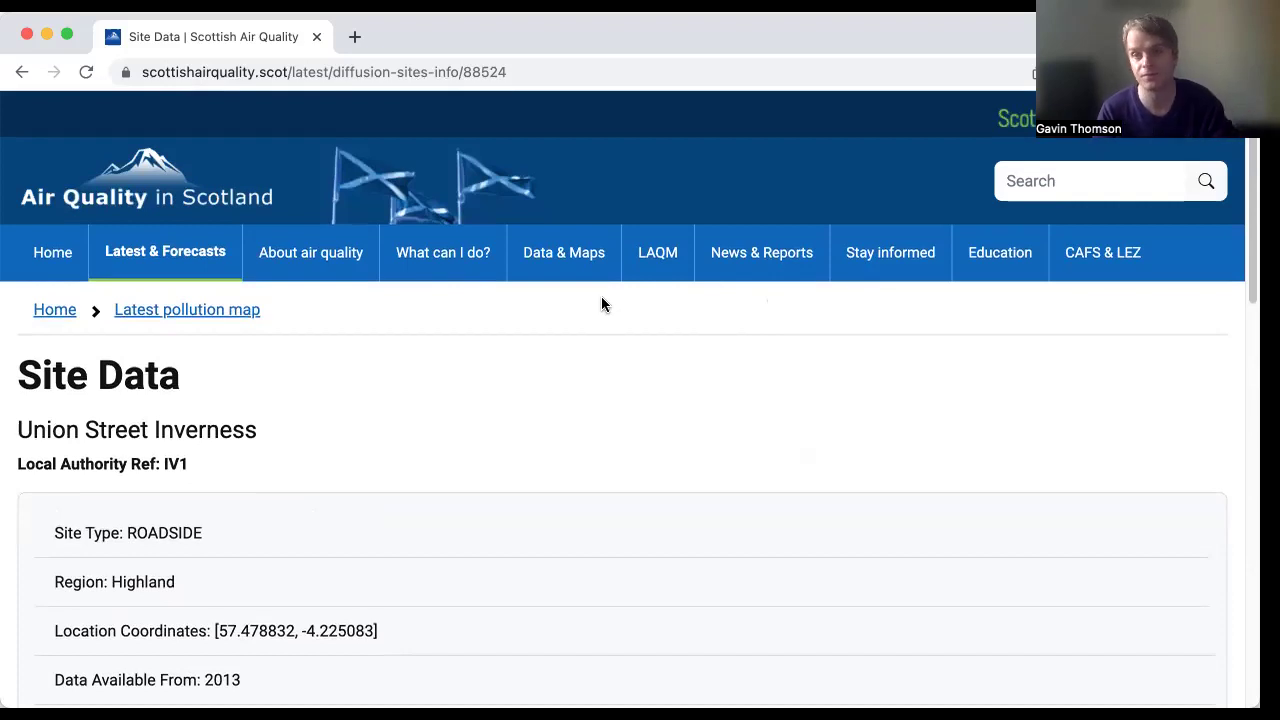
click(572, 254)
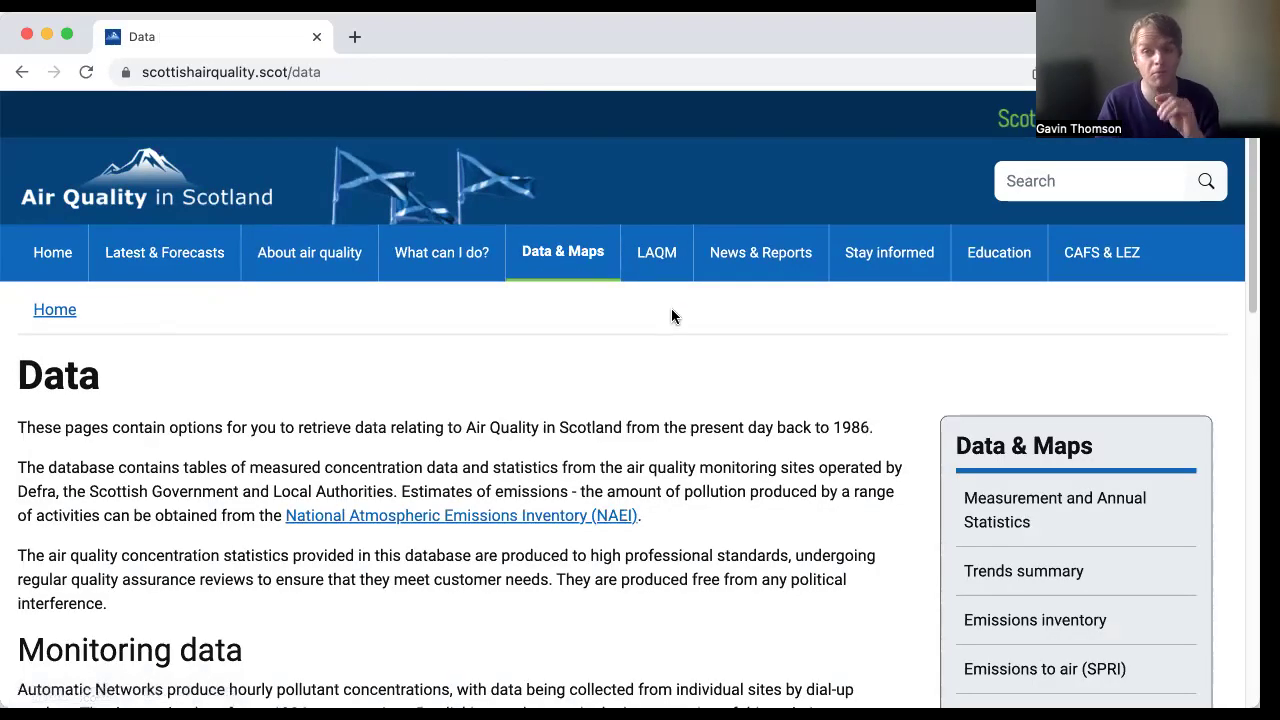
middle_click(785, 321)
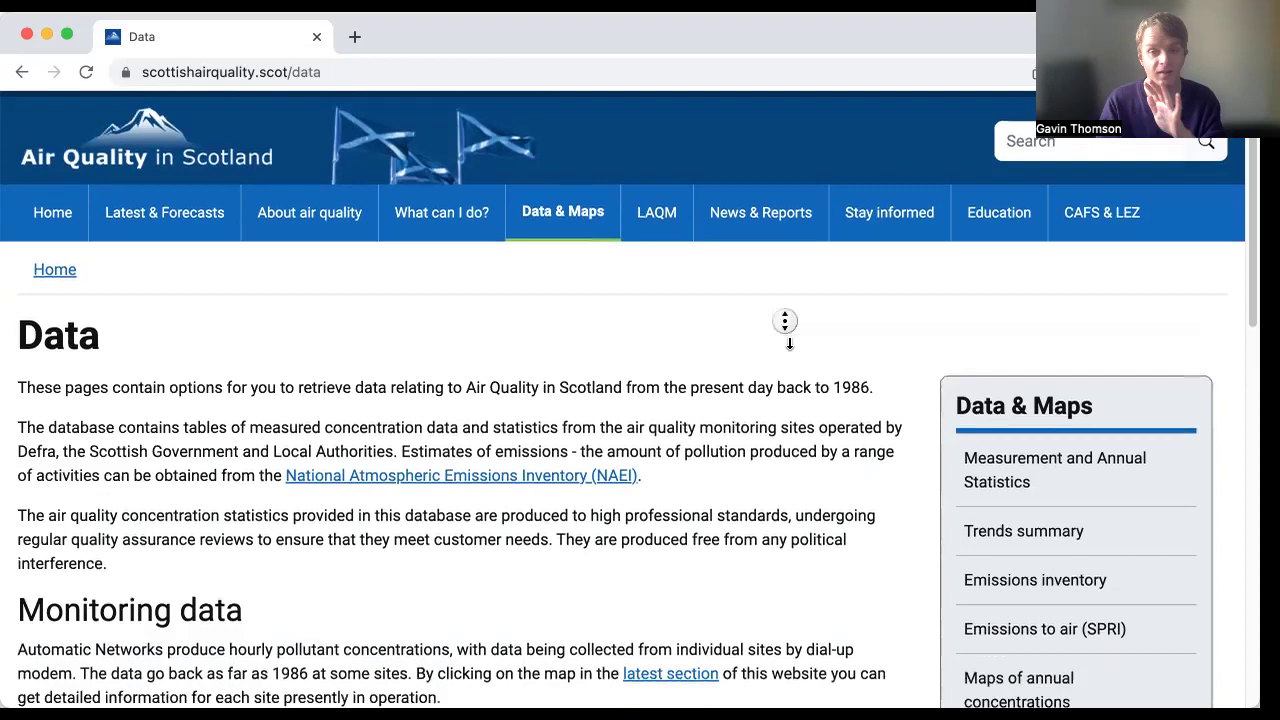
click(788, 345)
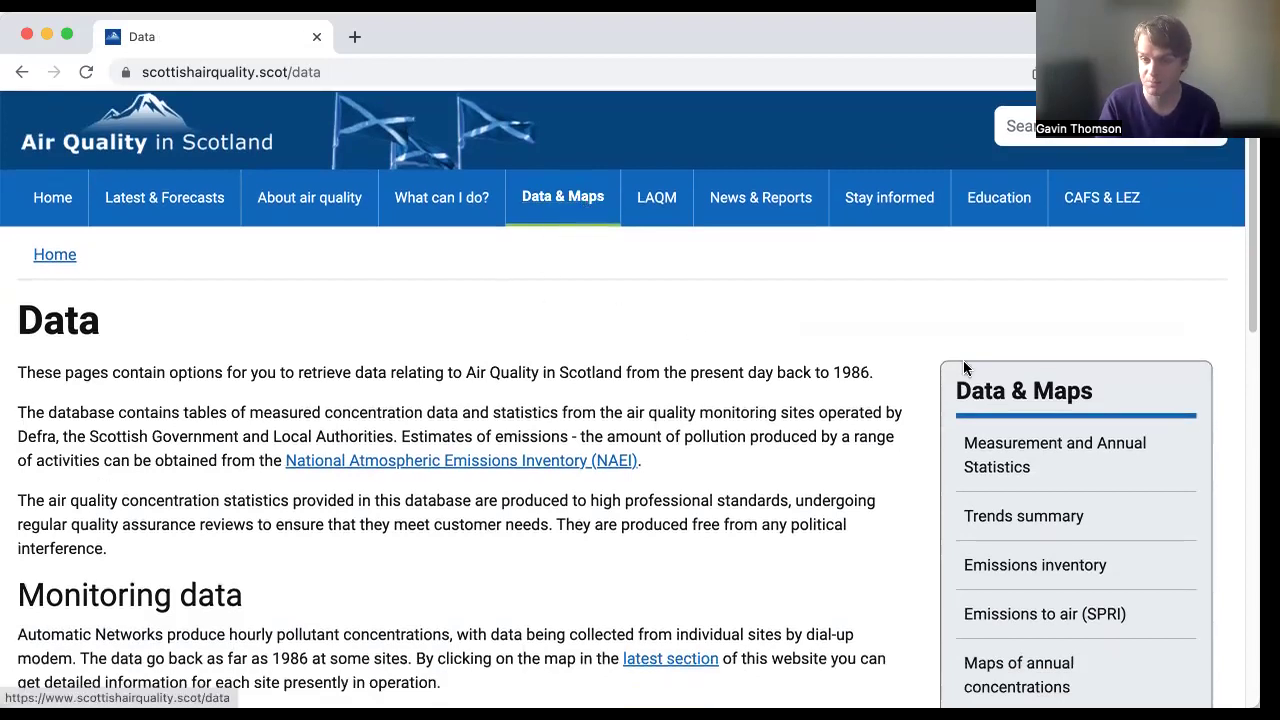
click(998, 450)
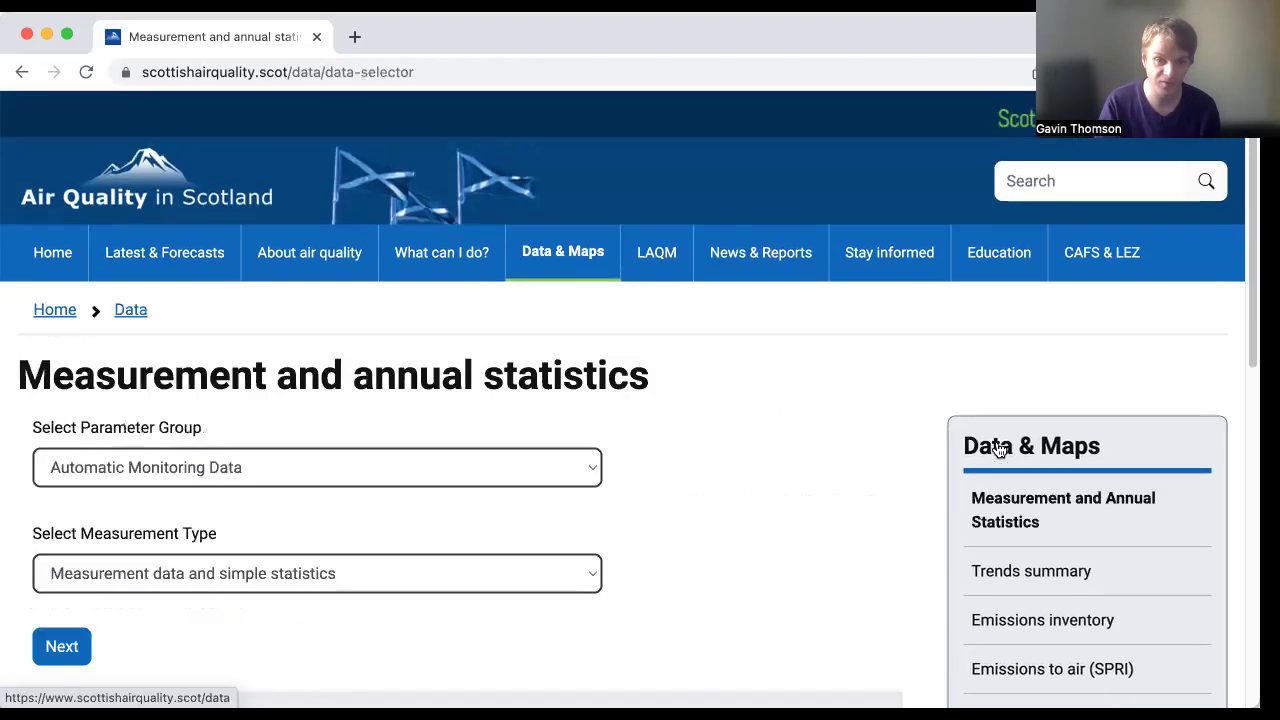
Submit Automatic Monitoring Data as the parameter group and Measurement data and simple statistics as the measurement type.
middle_click(799, 385)
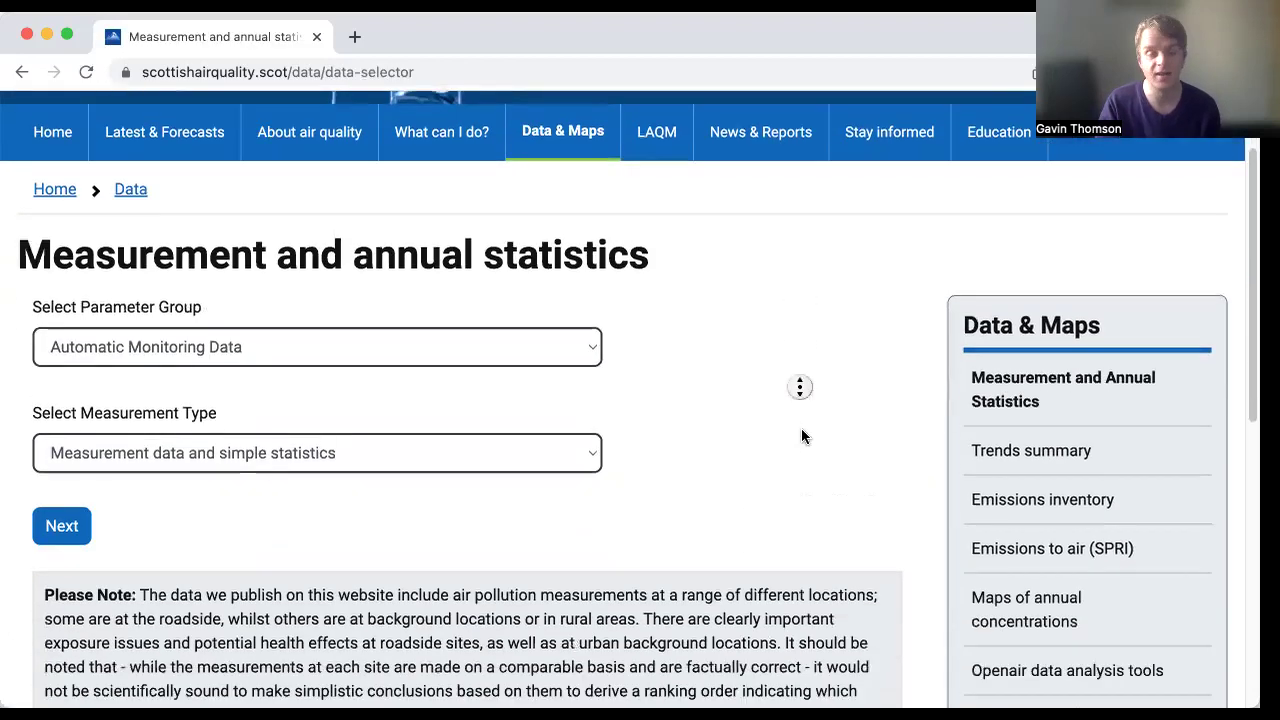
click(803, 428)
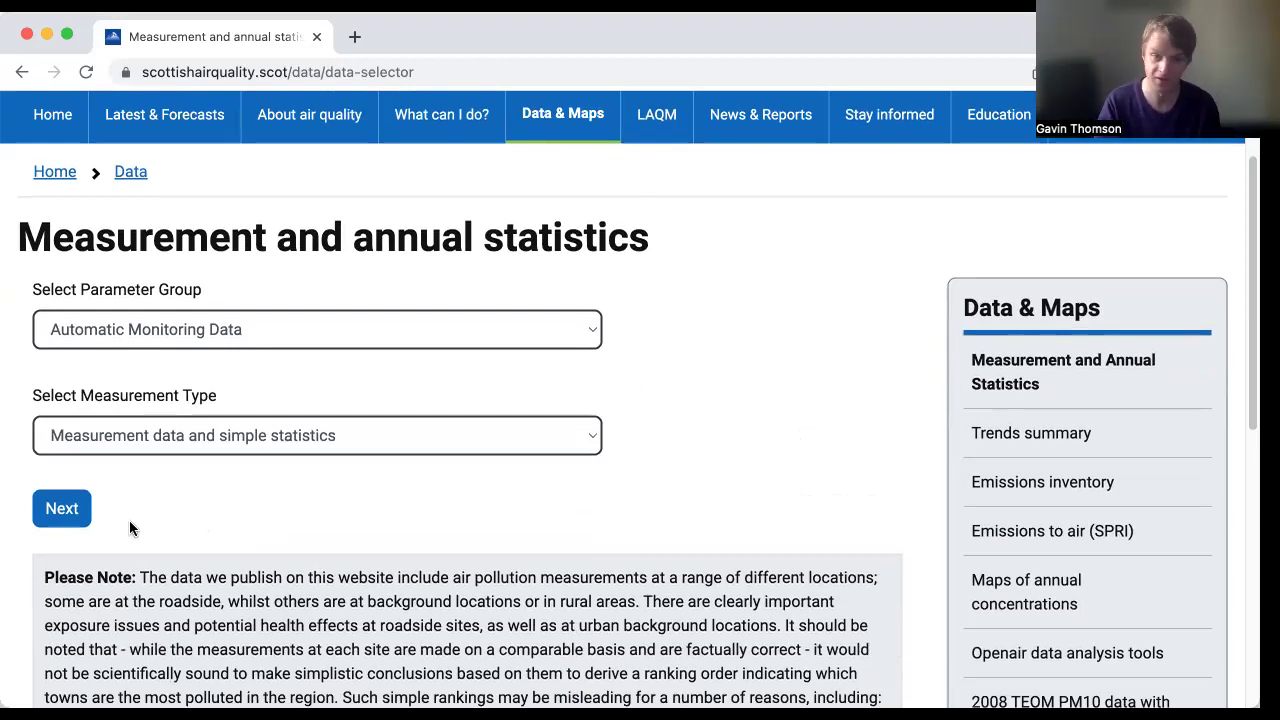
click(62, 510)
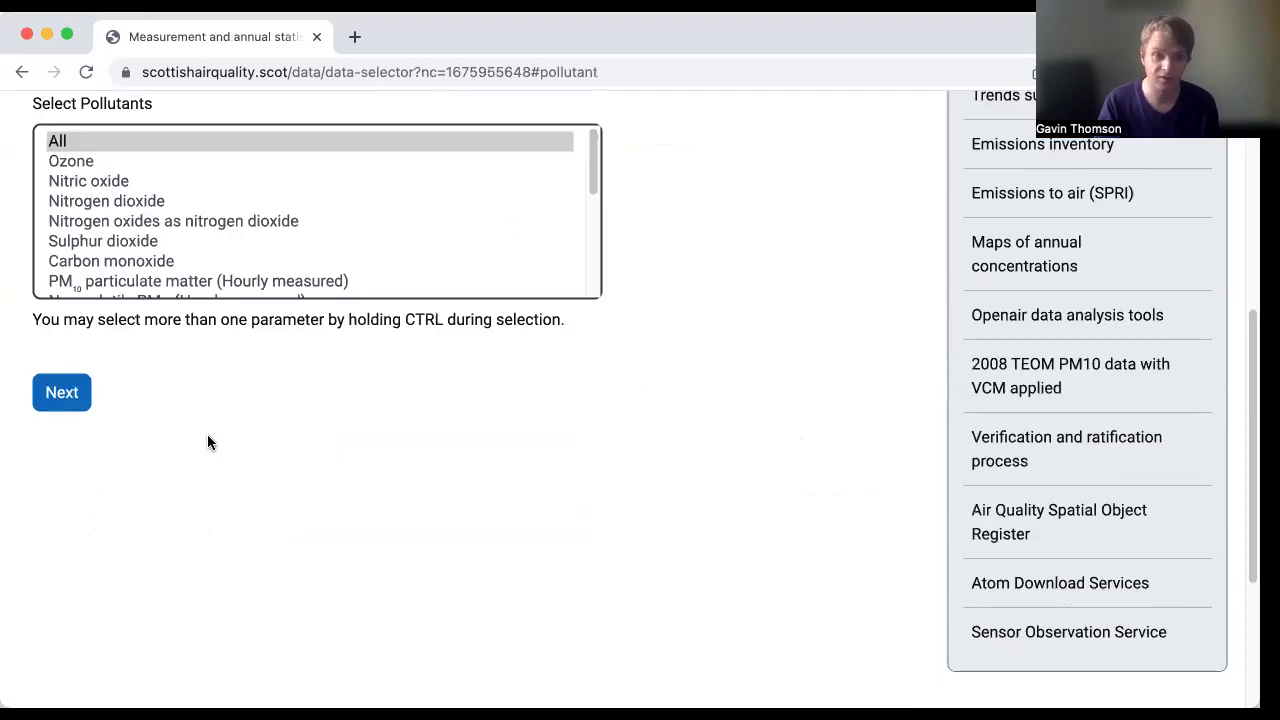
Choose Nitrogen dioxide as the pollutant and accept Measured Data as the statistic type.
mouse_move(593, 153)
mouse_down()
mouse_move(563, 289)
mouse_move(577, 180)
mouse_move(566, 138)
mouse_move(585, 312)
mouse_move(609, 140)
mouse_up()
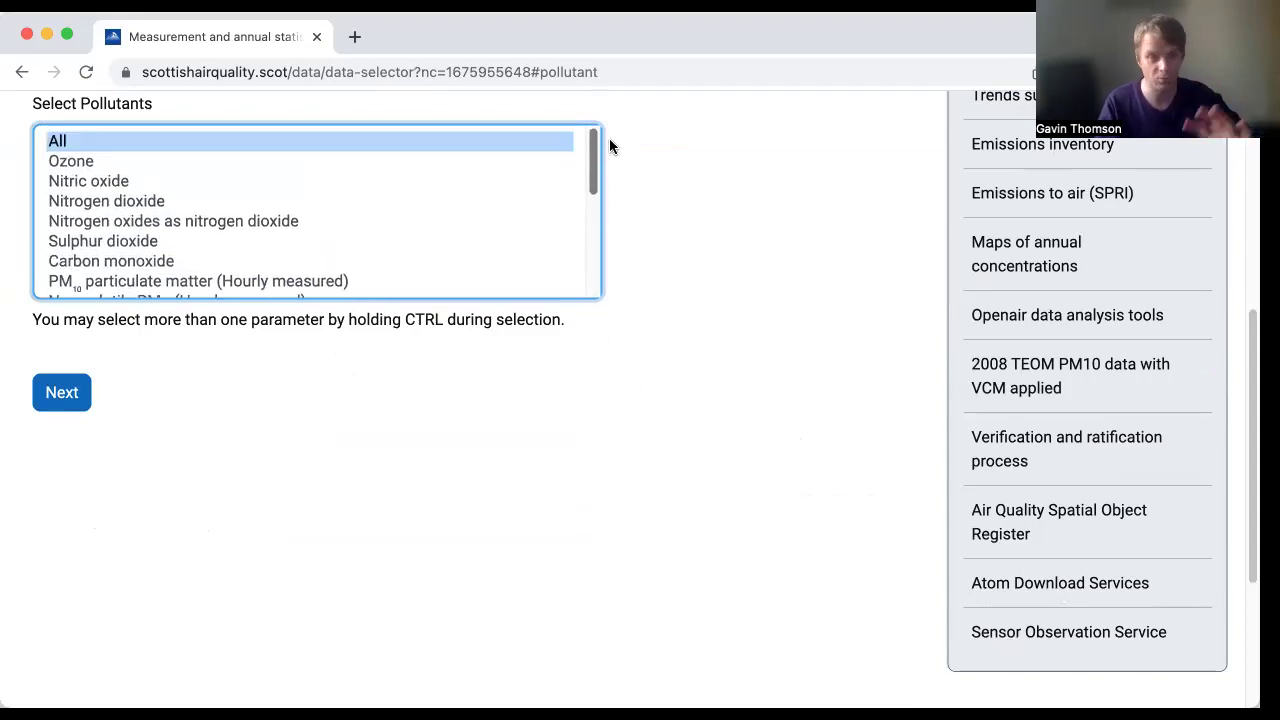
scroll(600, 166, down, 1)
scroll(600, 160, up, 1)
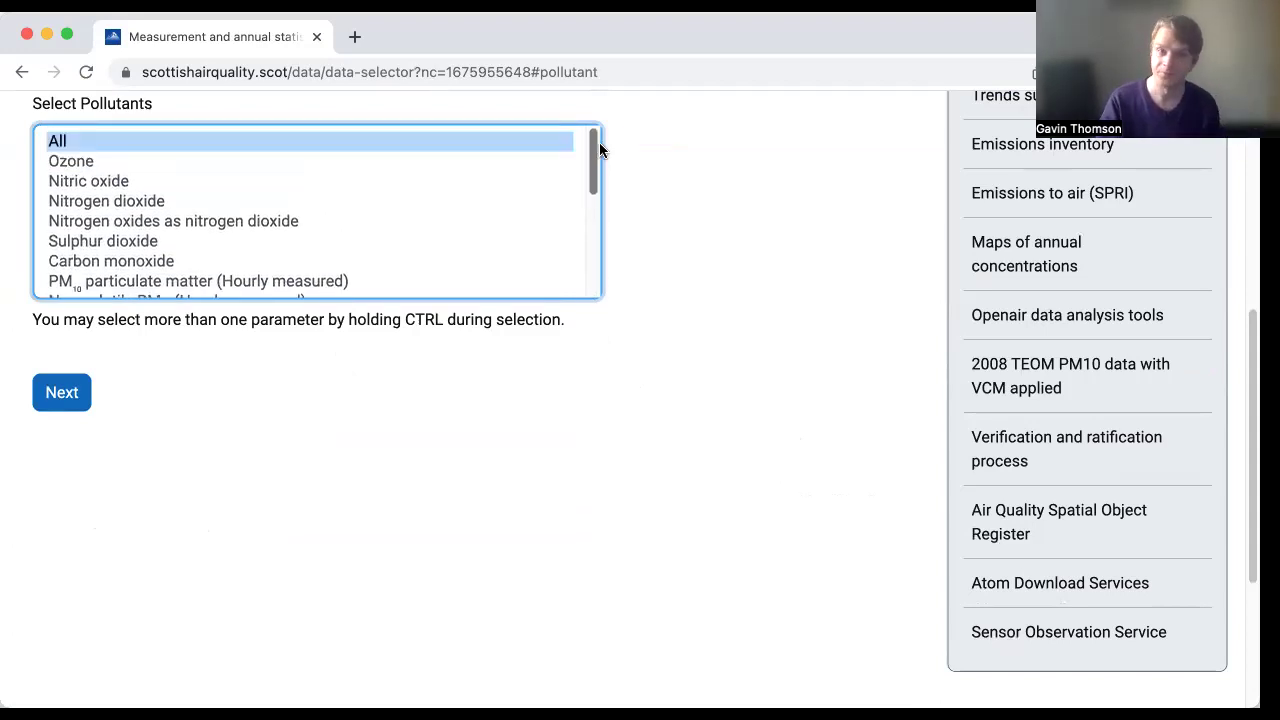
click(151, 201)
click(74, 398)
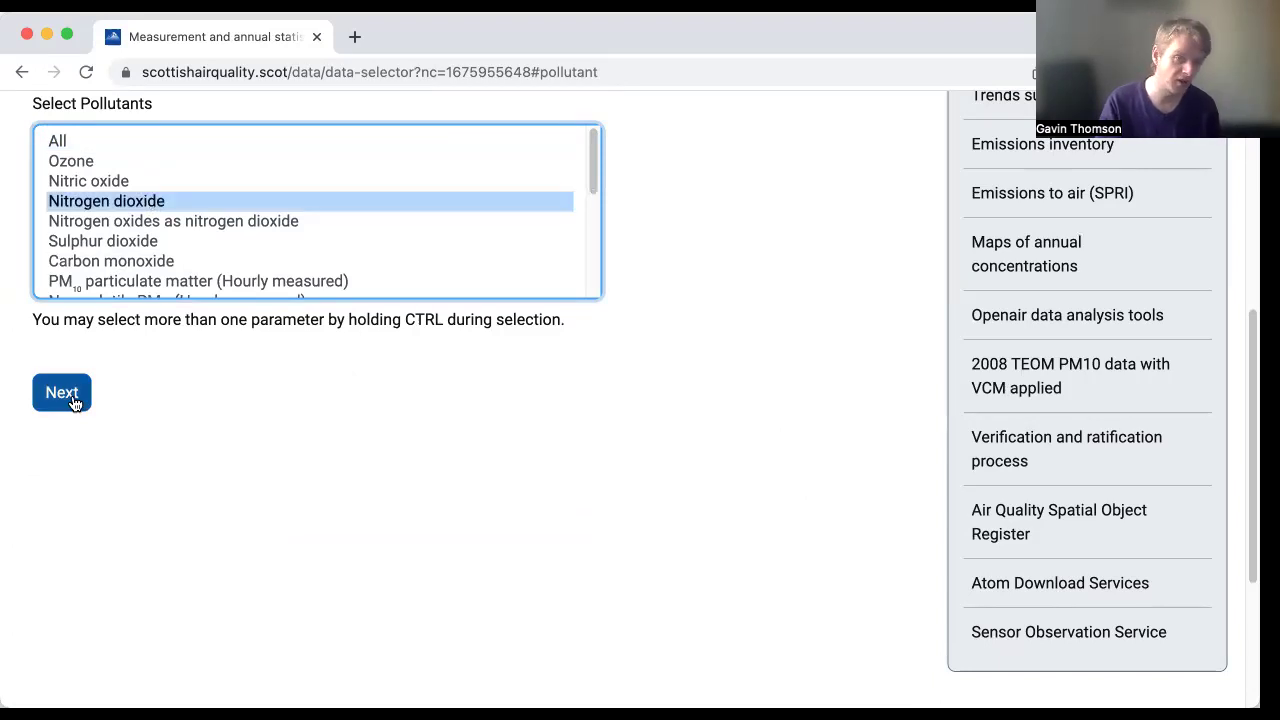
click(78, 222)
Set the period to Custom with a start date of 01/01/2019.
click(141, 142)
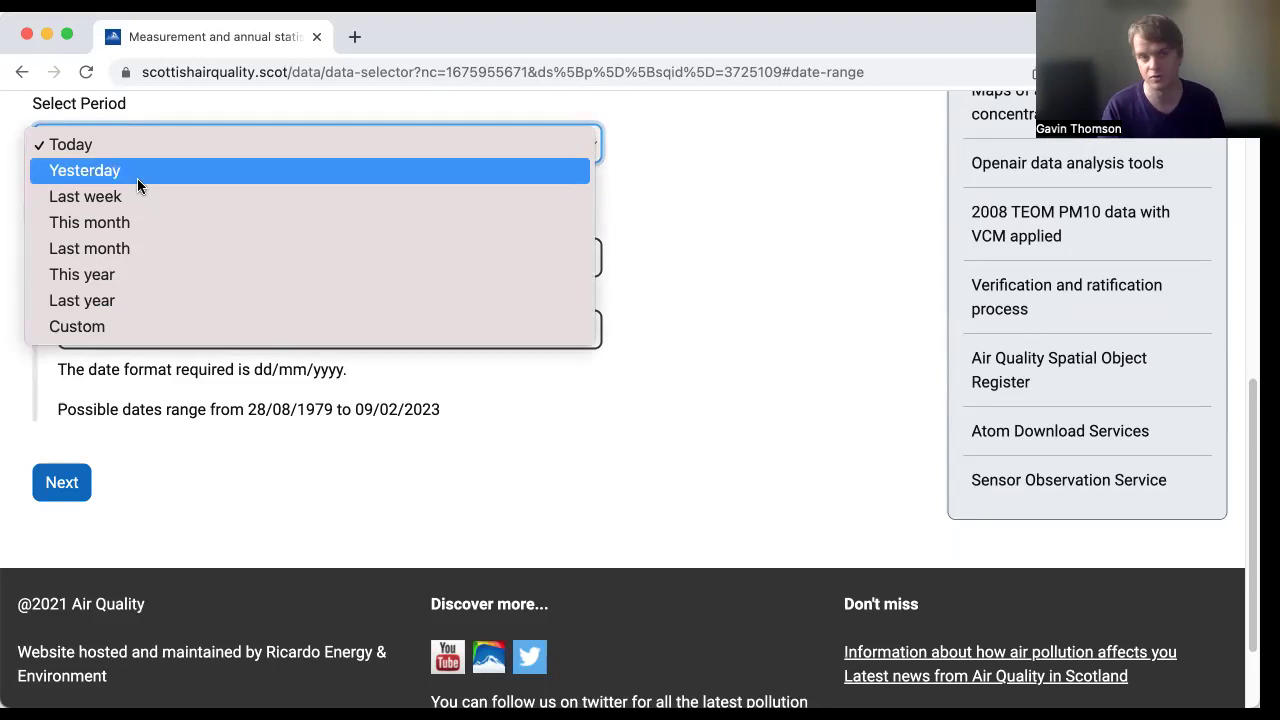
click(97, 326)
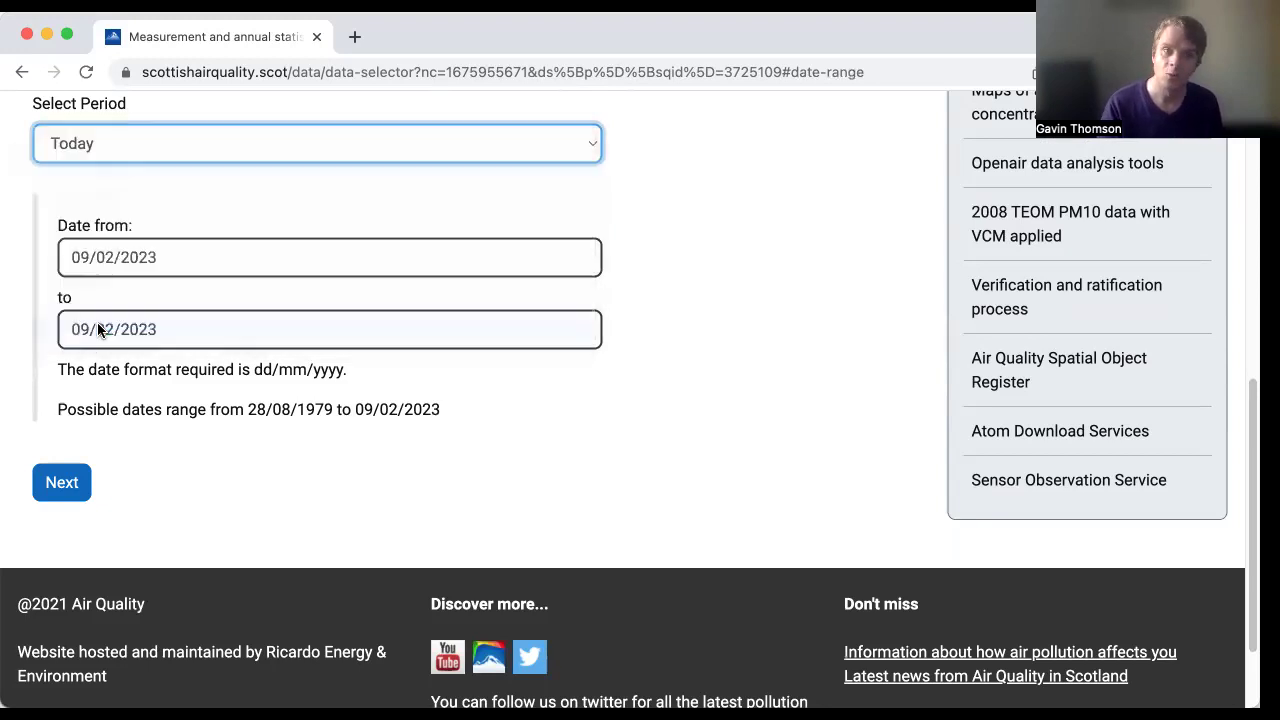
click(176, 256)
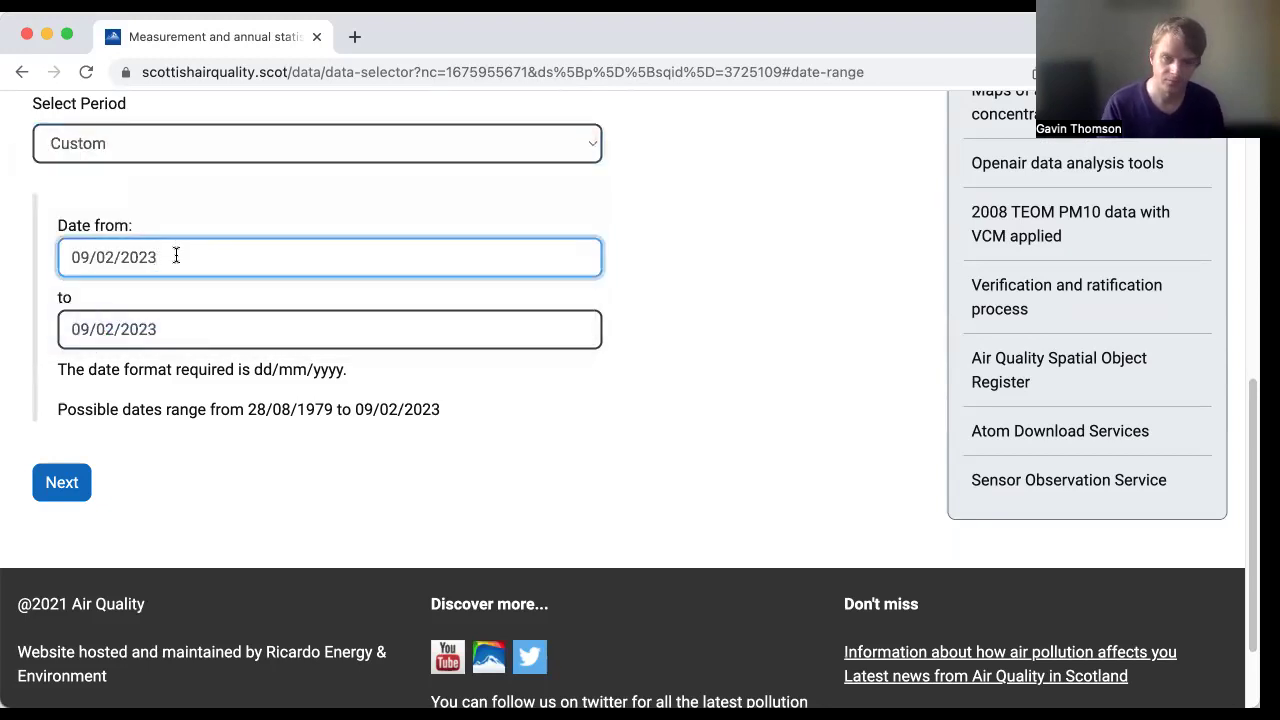
key(BackSpace)
key(BackSpace)
key(BackSpace)
key(BackSpace)
key(BackSpace)
key(BackSpace)
key(BackSpace)
key(BackSpace)
key(BackSpace)
key(BackSpace)
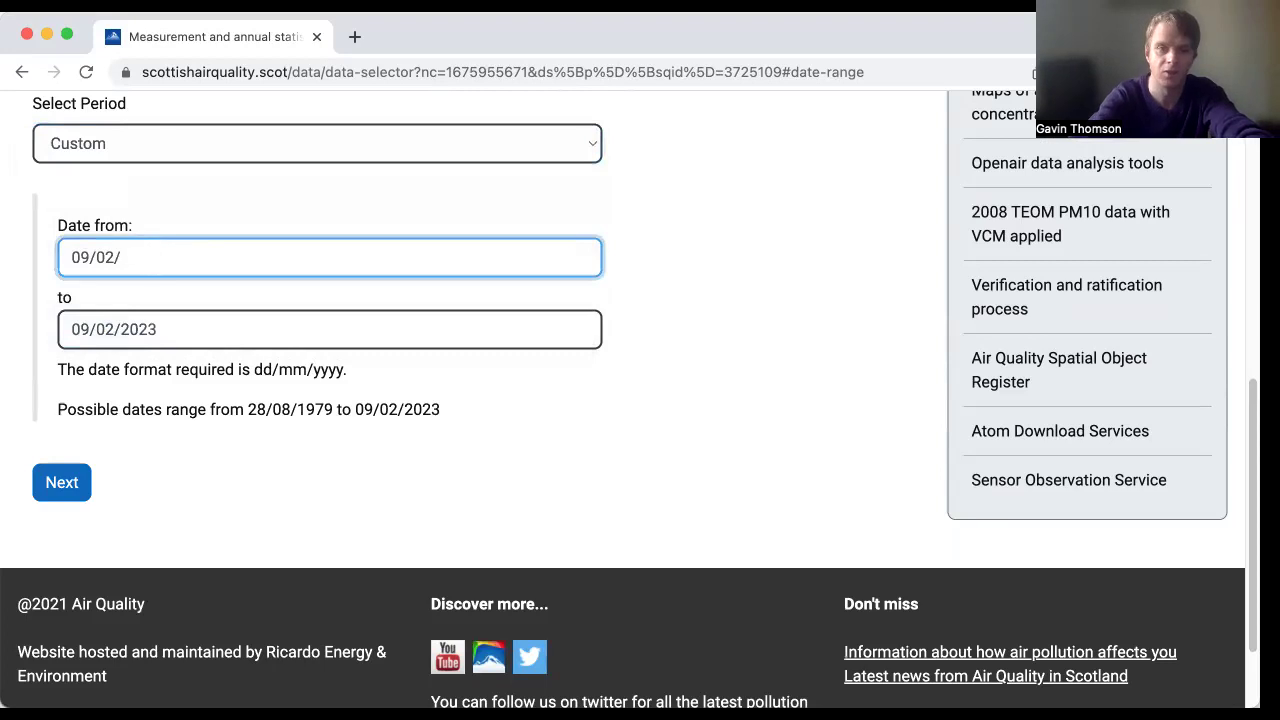
text(01)
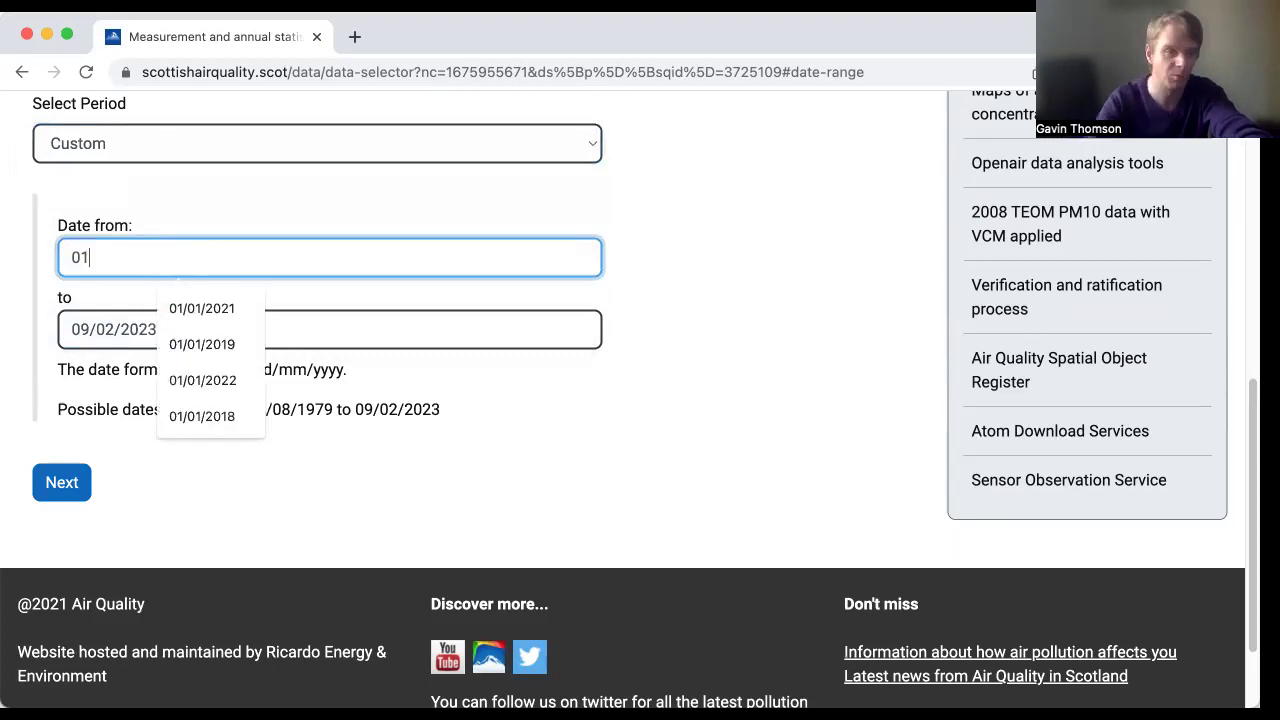
click(213, 346)
Set the end date to 31/12/2019 and submit the date range.
click(190, 330)
key(BackSpace)
key(BackSpace)
key(BackSpace)
key(BackSpace)
key(BackSpace)
key(BackSpace)
key(BackSpace)
key(BackSpace)
key(BackSpace)
key(BackSpace)
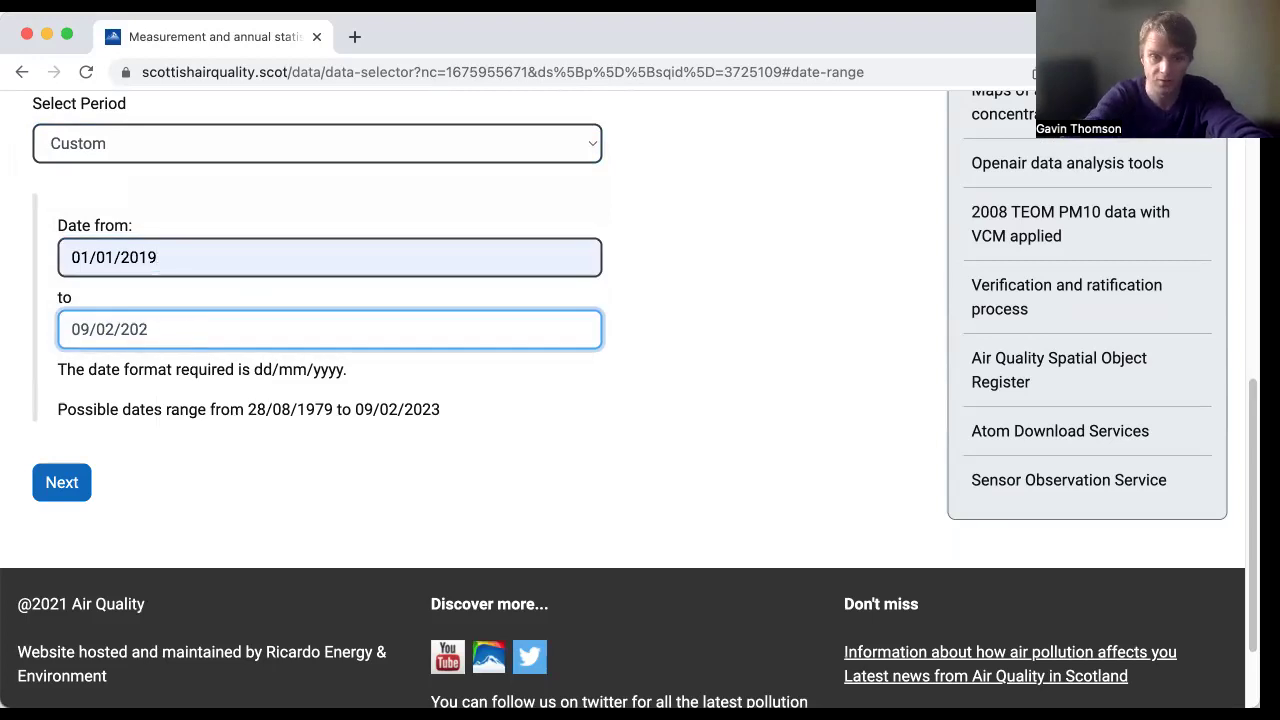
text(31)
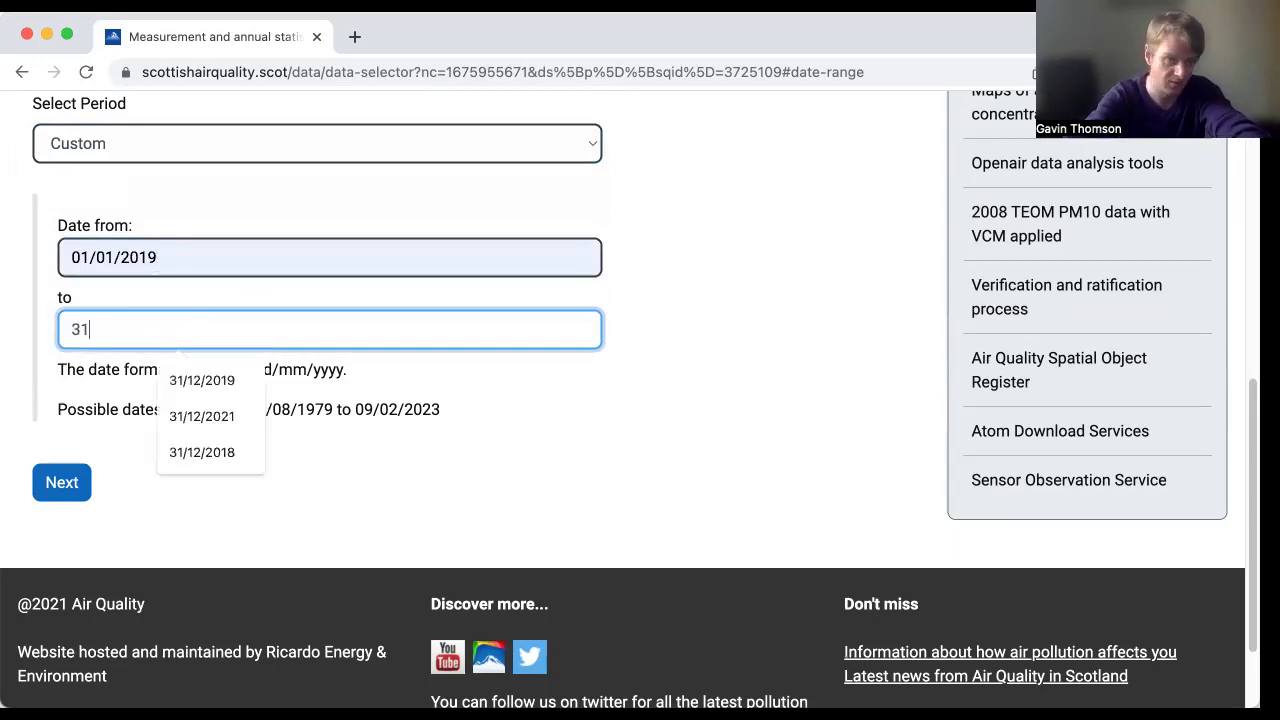
click(246, 384)
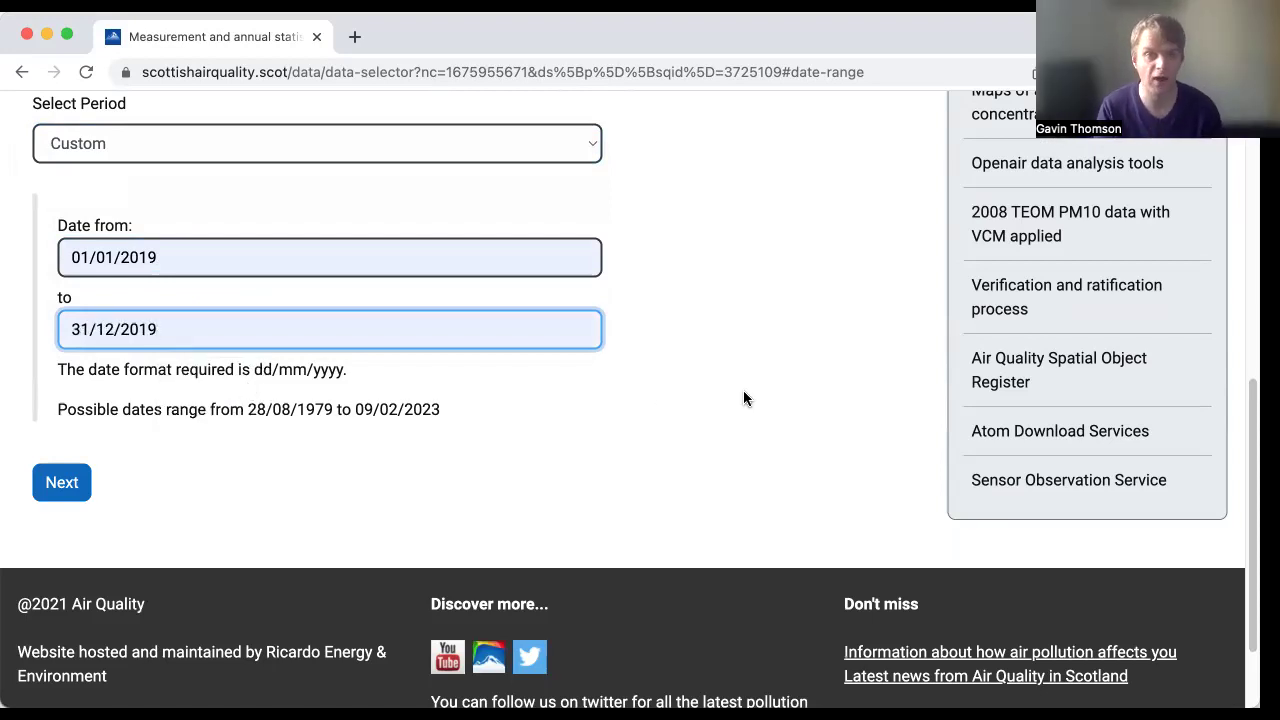
click(68, 482)
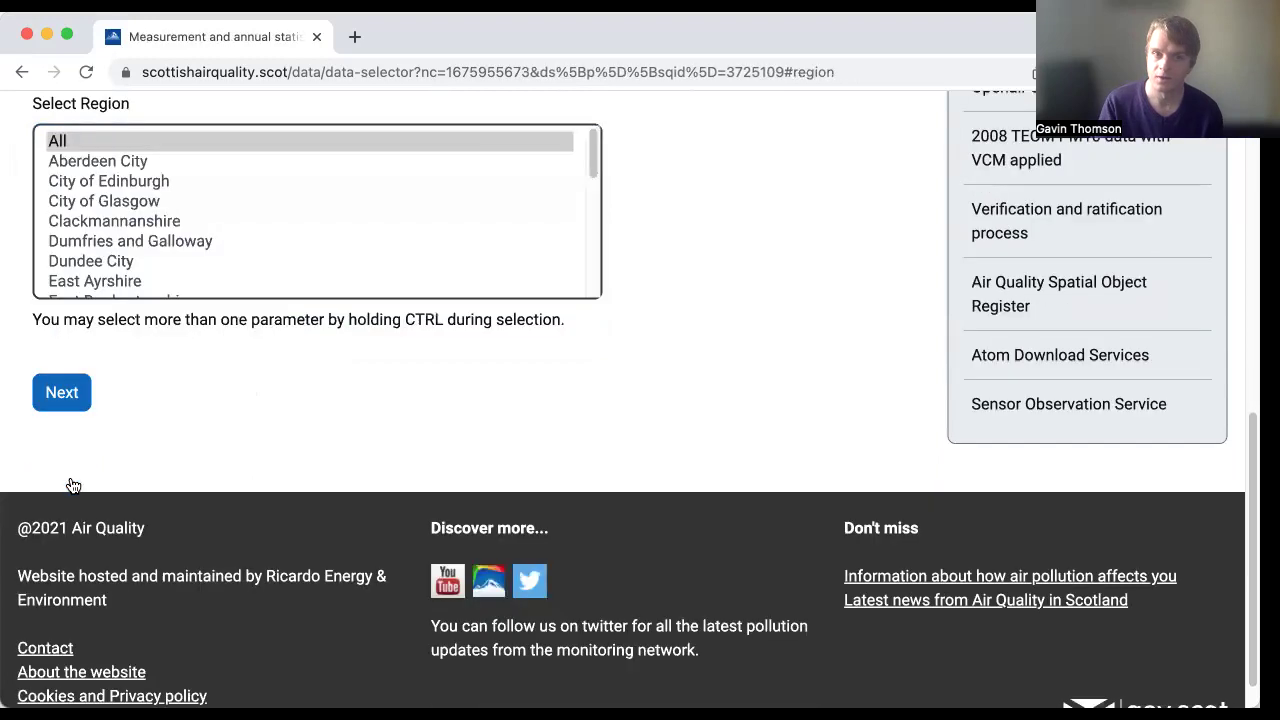
Choose City of Glasgow as the region and Glasgow Kerbside as the monitoring site.
click(123, 207)
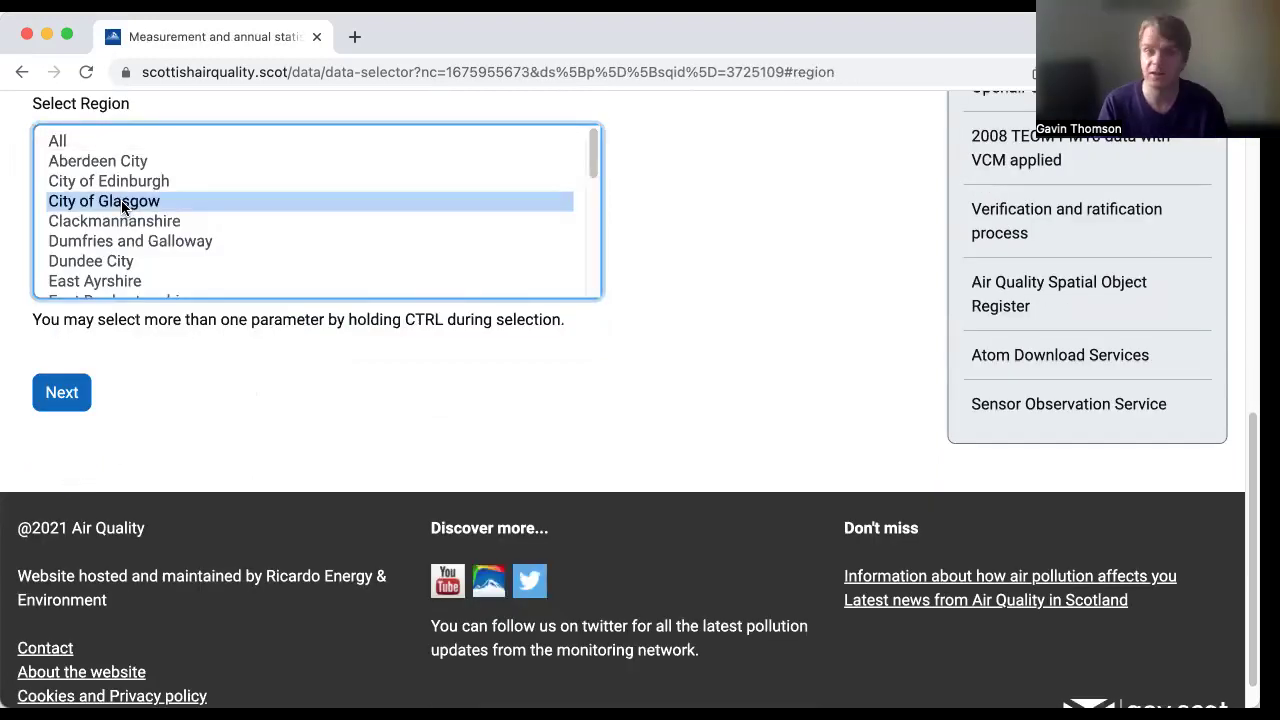
click(62, 393)
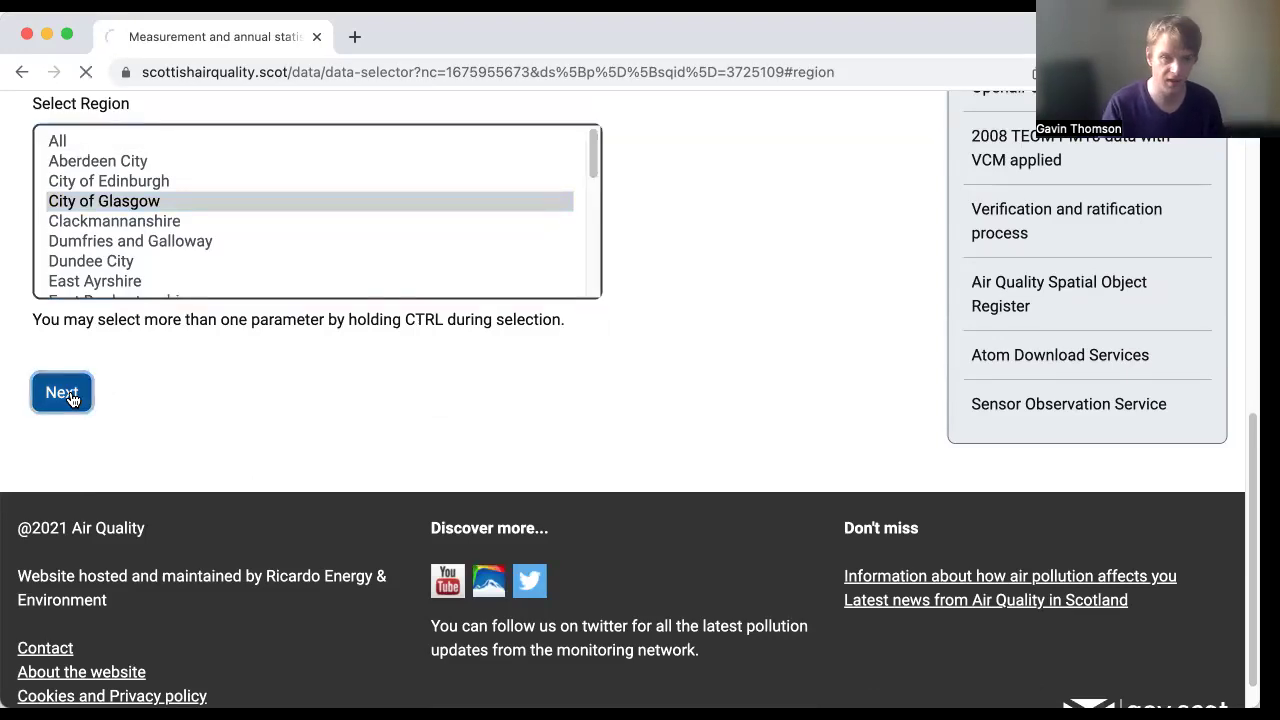
click(115, 285)
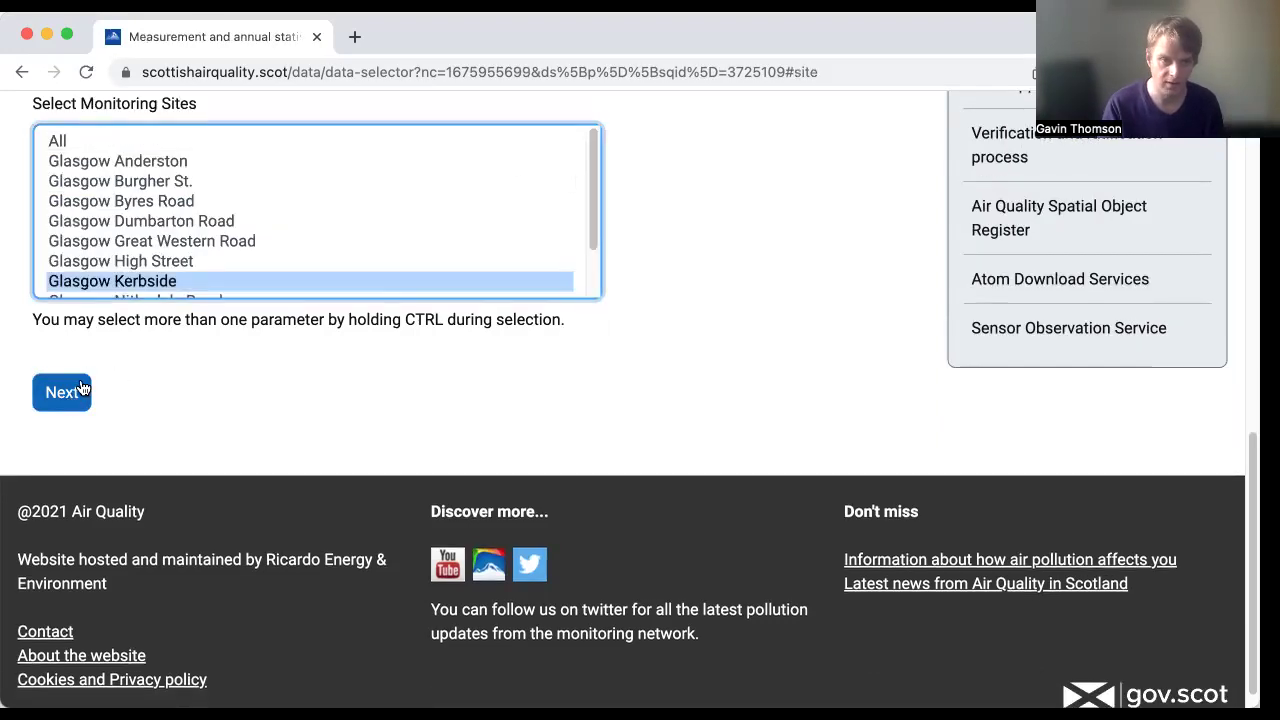
click(62, 394)
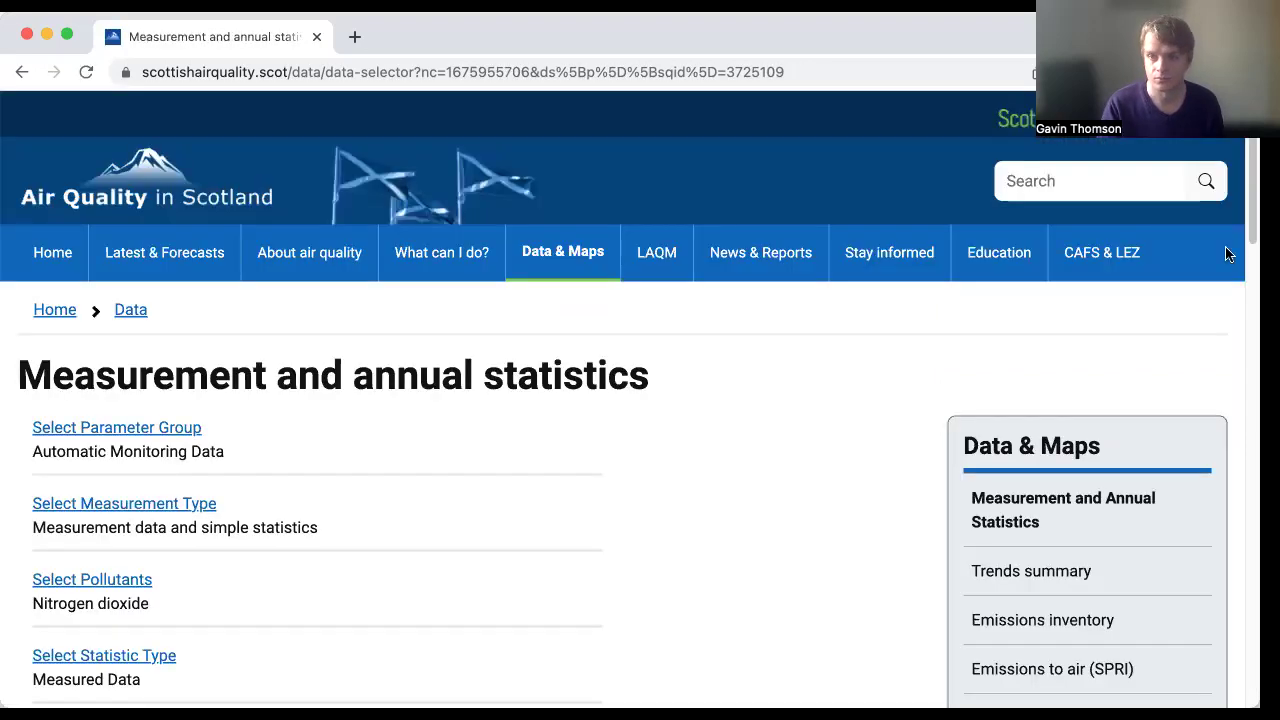
Download the selected Glasgow Kerbside nitrogen dioxide data as a CSV and open the downloaded file.
middle_click(889, 358)
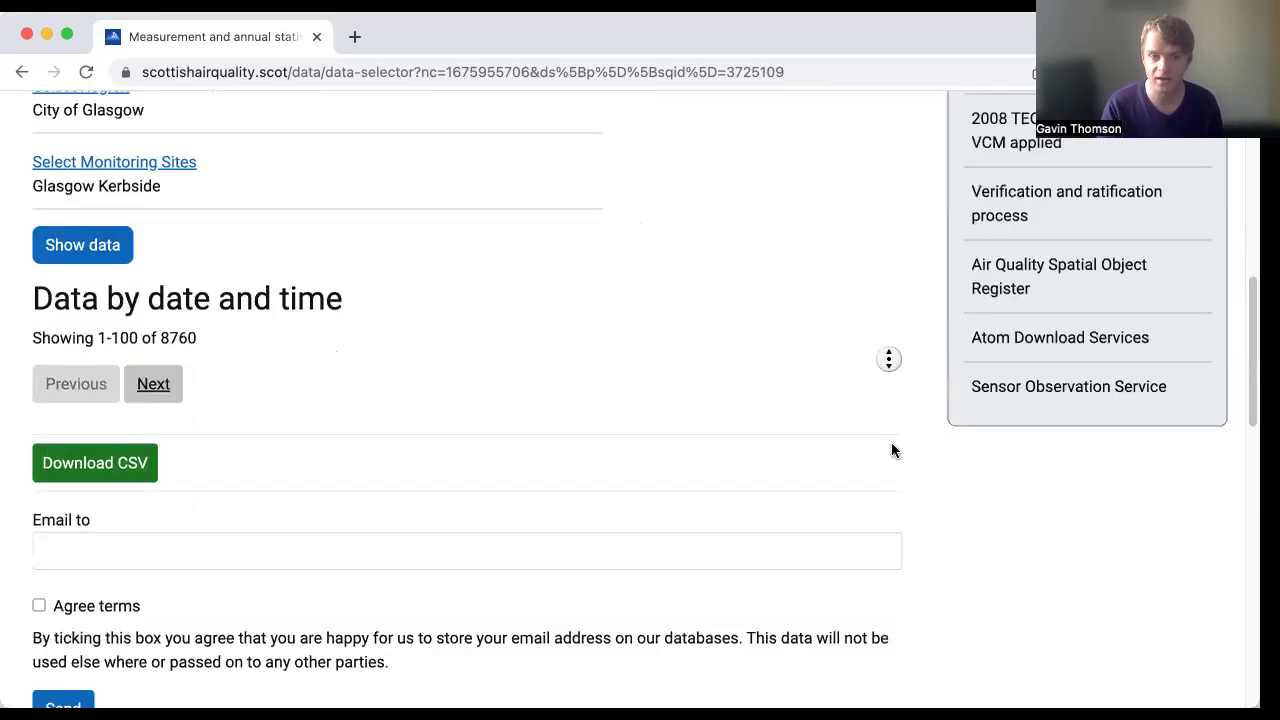
click(891, 442)
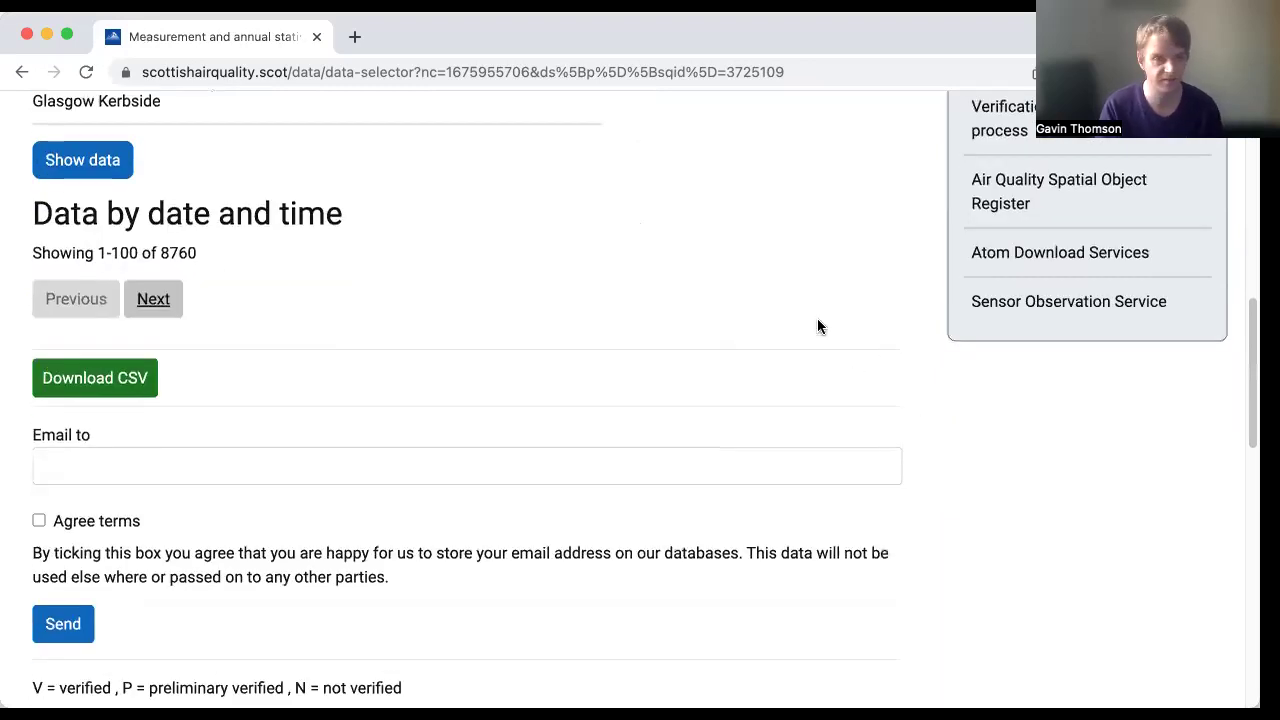
click(90, 375)
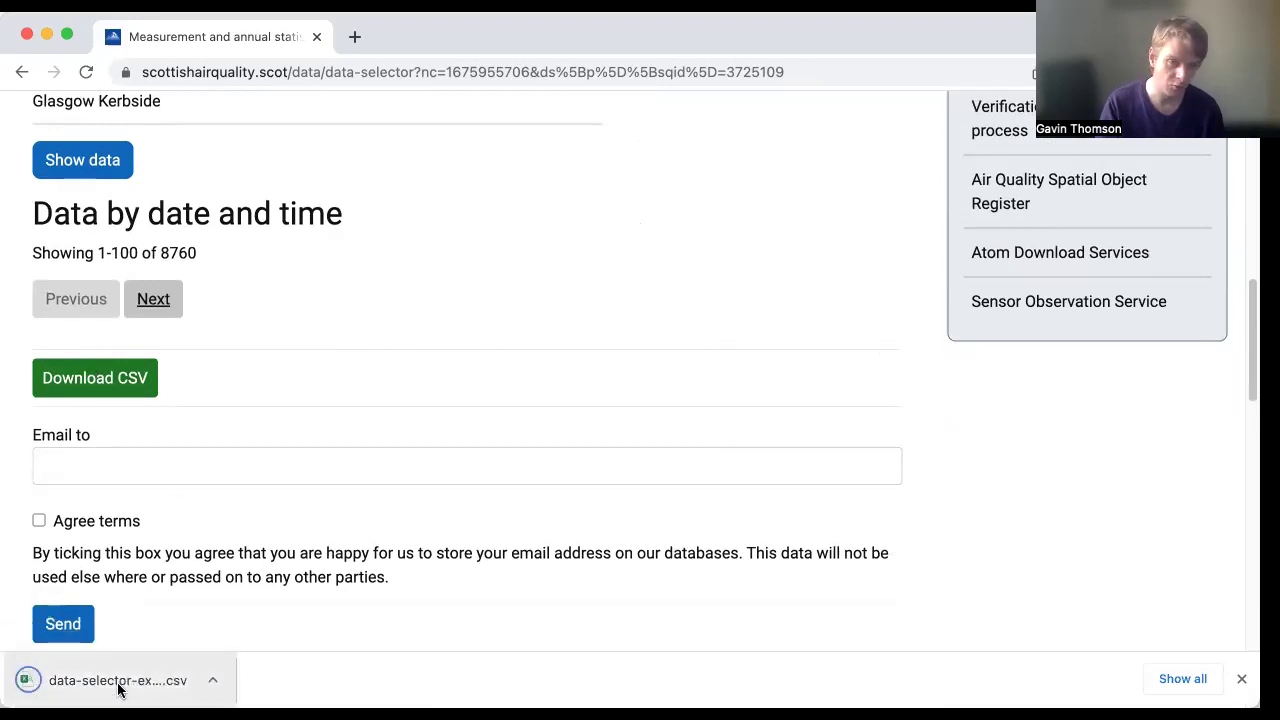
click(116, 689)
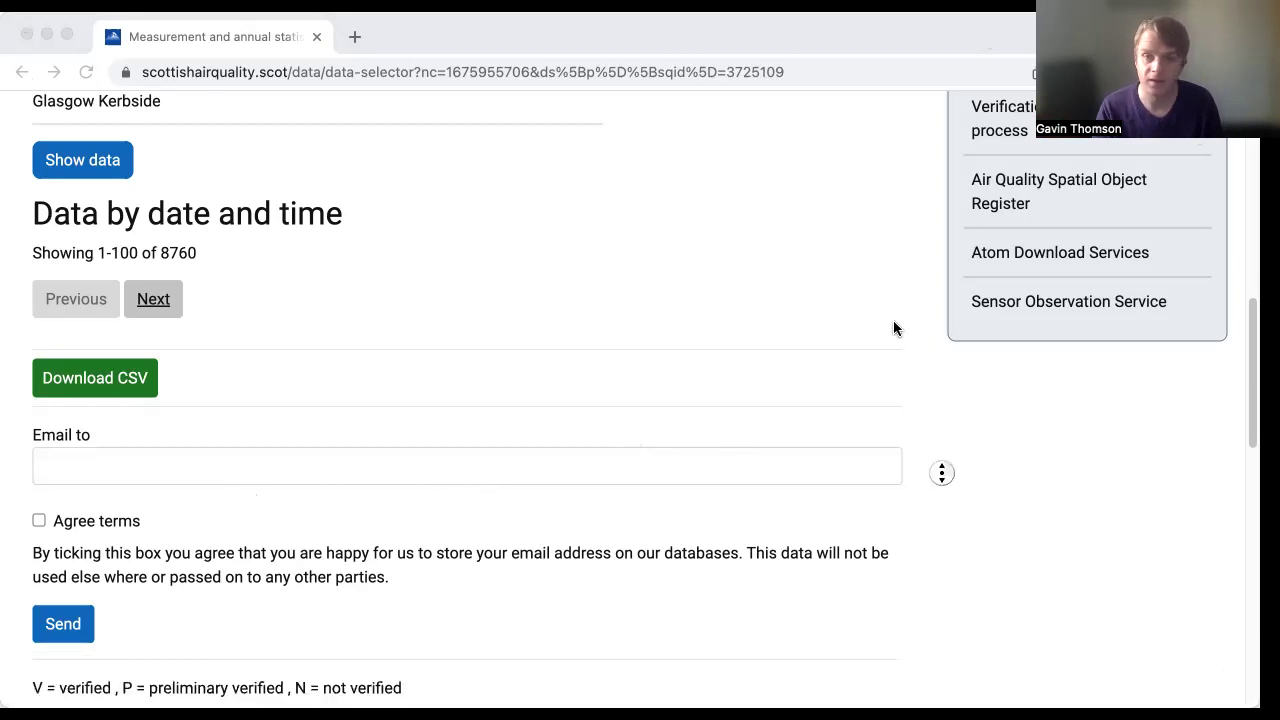
scroll(895, 291, up, 10)
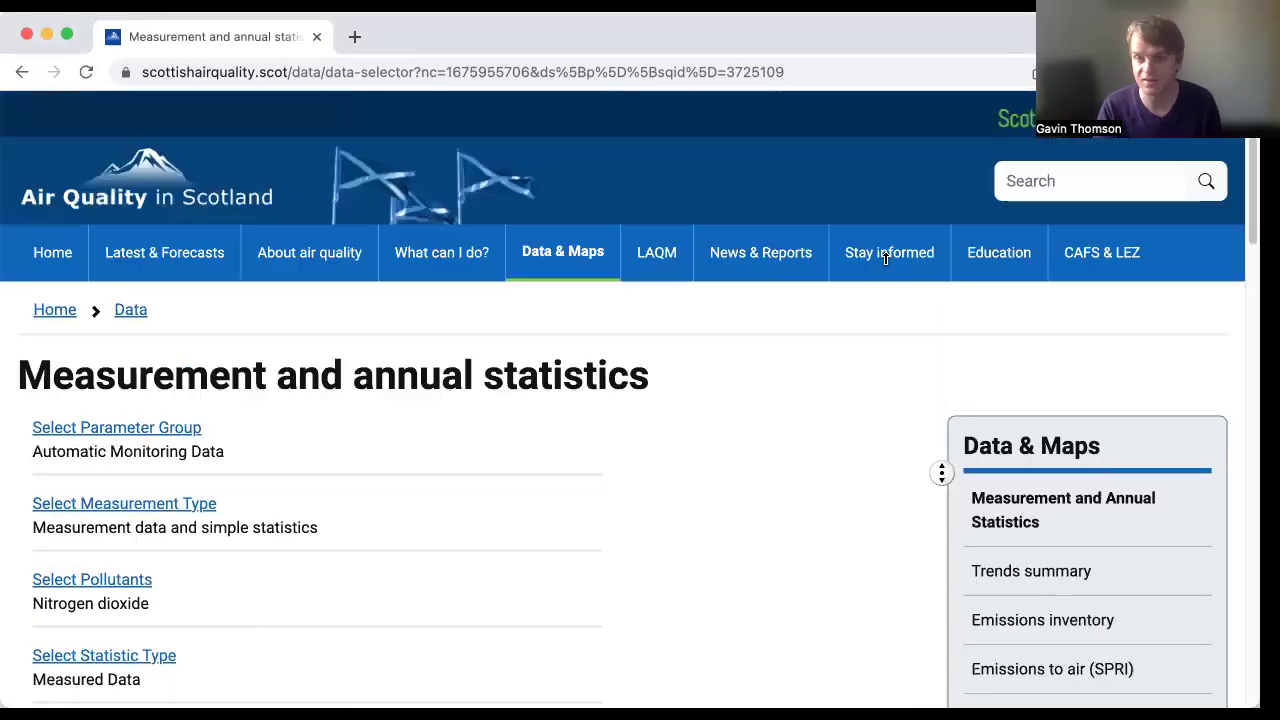